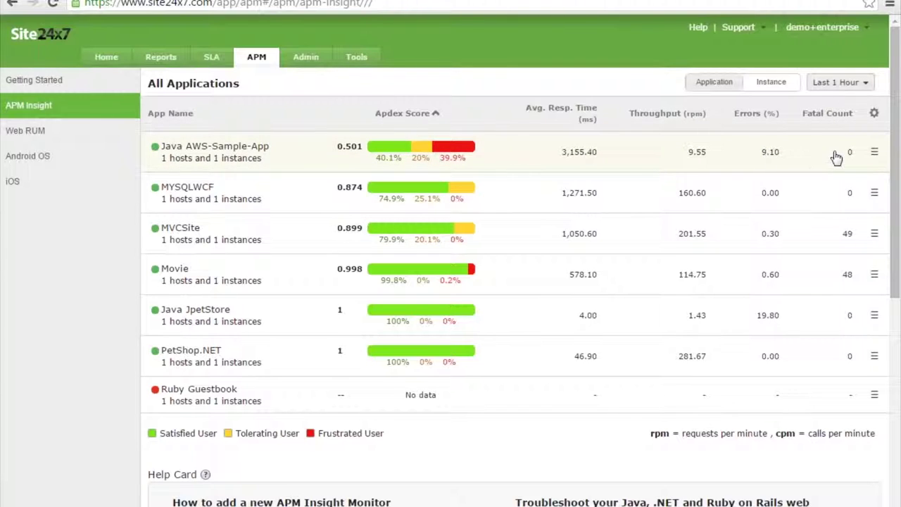
Step: Check the actions available for Java AWS-Sample-App in the application list and open that application's overview
left_click(874, 151)
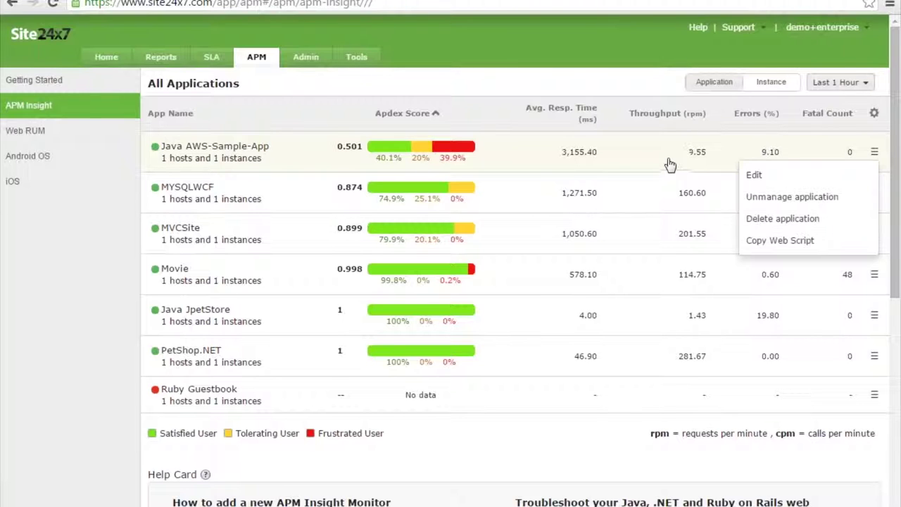
left_click(669, 164)
left_click(252, 149)
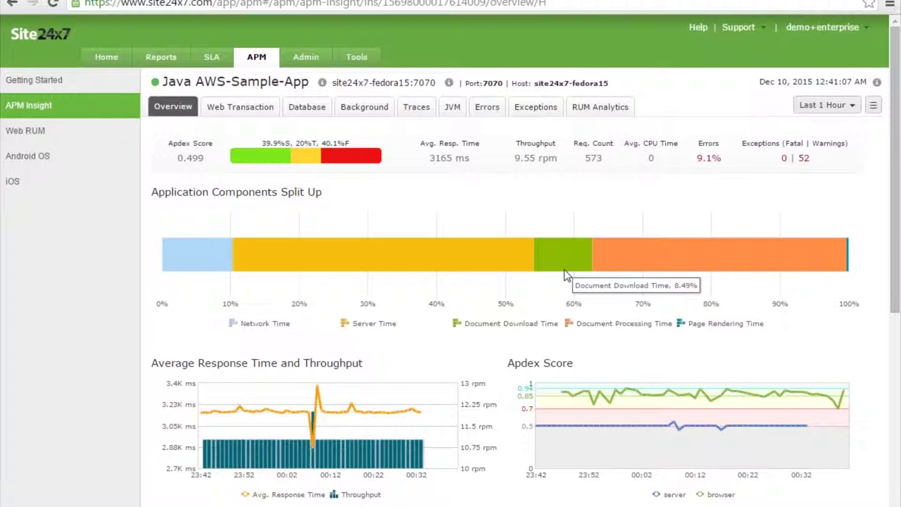
Step: Examine the overview's component split-up, throughput, Apdex and response time charts, plus the top transactions, slow traces and exception tables
scroll(513, 301, "down", 2)
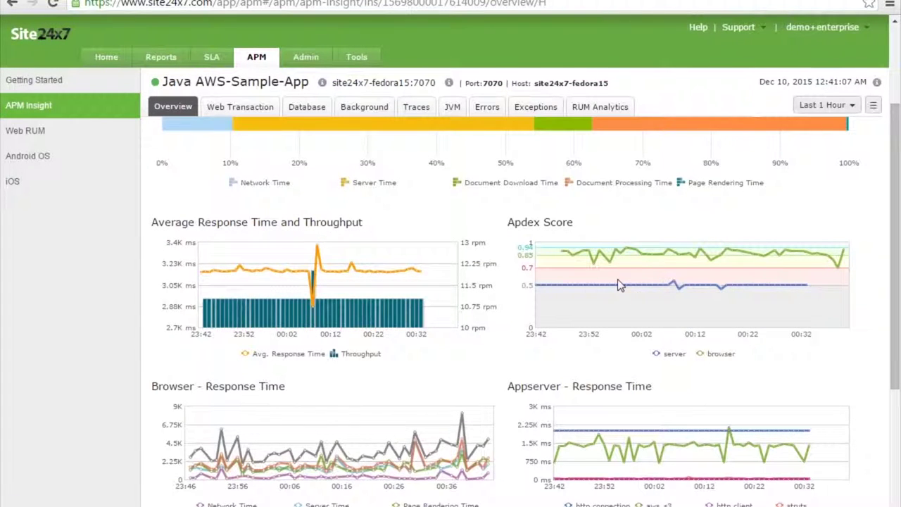
scroll(618, 279, "down", 1)
scroll(619, 284, "down", 1)
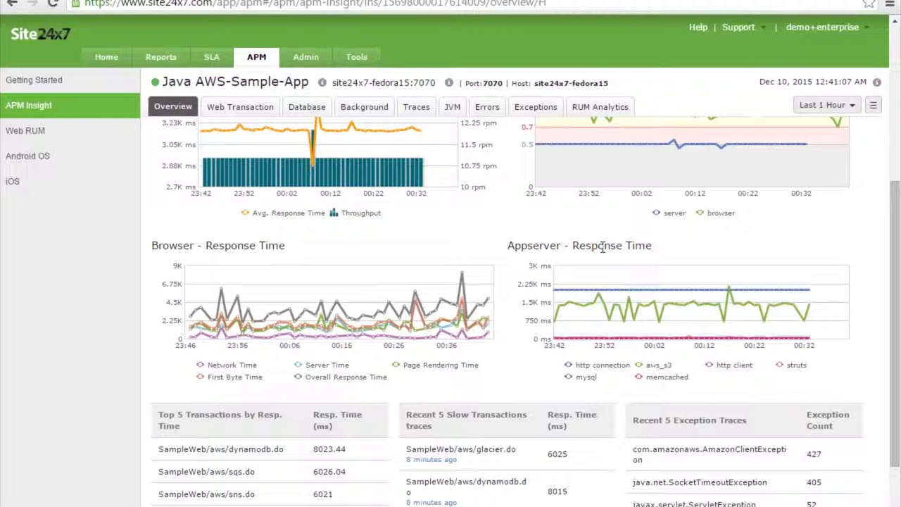
scroll(352, 436, "down", 1)
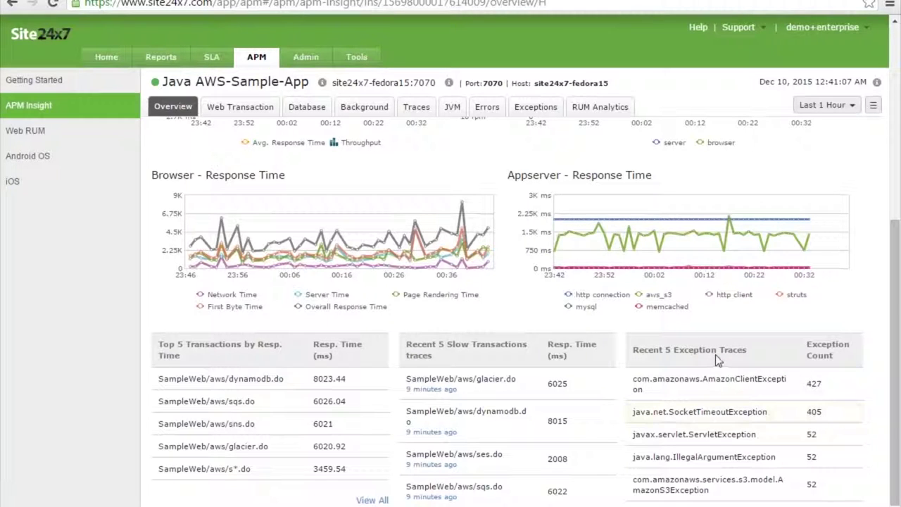
scroll(701, 352, "up", 4)
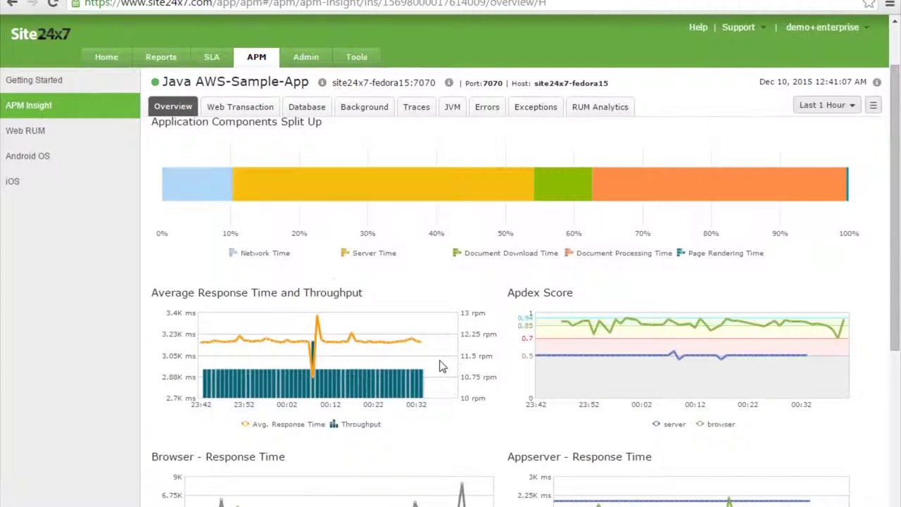
scroll(415, 364, "up", 1)
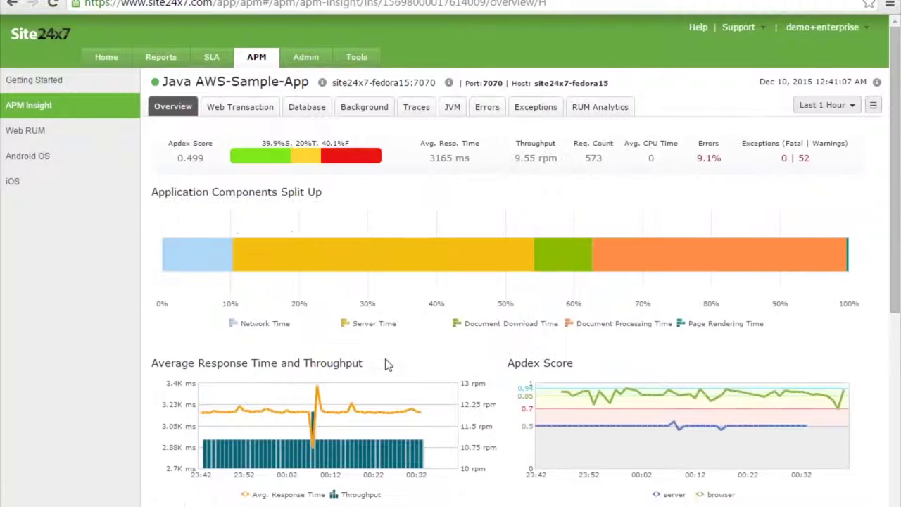
Step: Examine the web transaction metrics for all transactions, including component and exception split-ups and the response time breakdowns
left_click(258, 114)
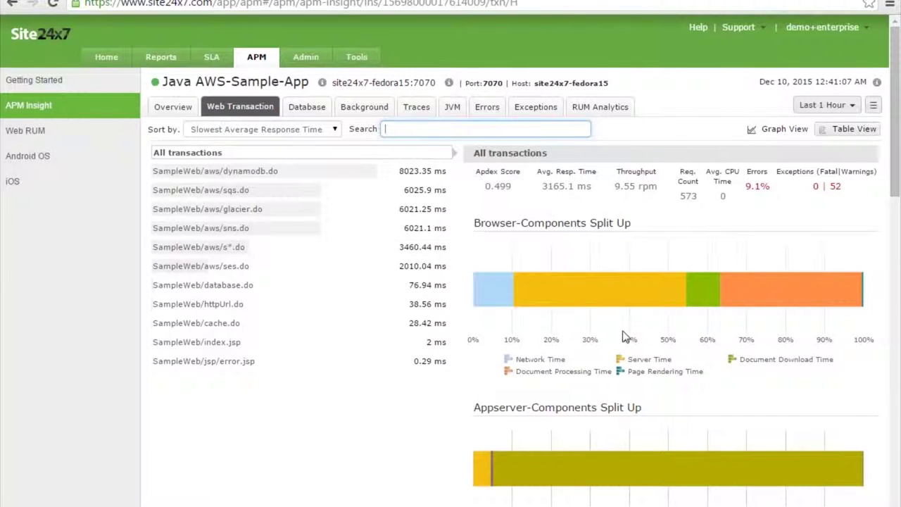
scroll(624, 338, "down", 1)
scroll(646, 395, "down", 2)
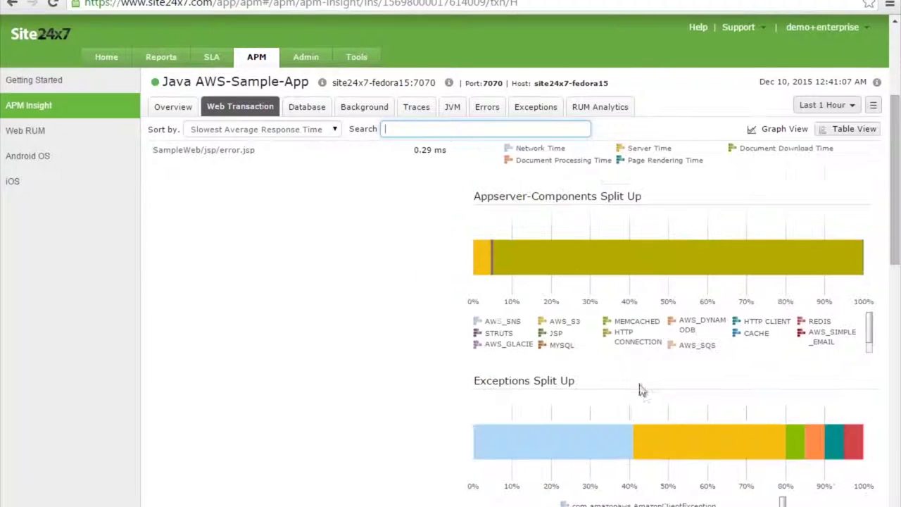
scroll(650, 387, "down", 2)
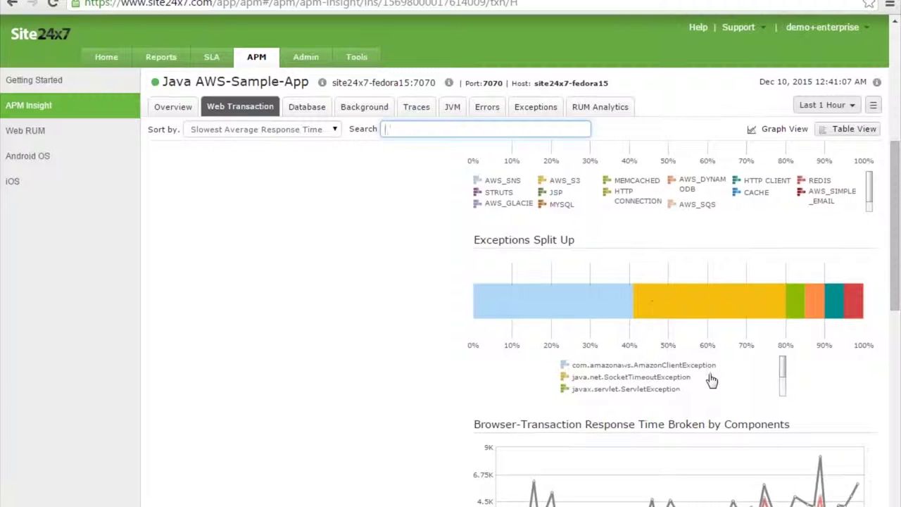
scroll(669, 366, "down", 2)
scroll(781, 230, "down", 2)
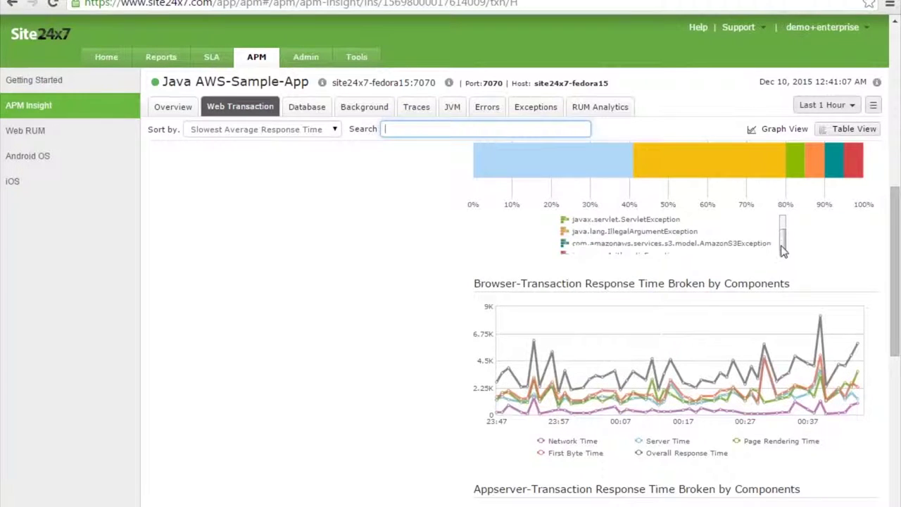
scroll(781, 229, "up", 2)
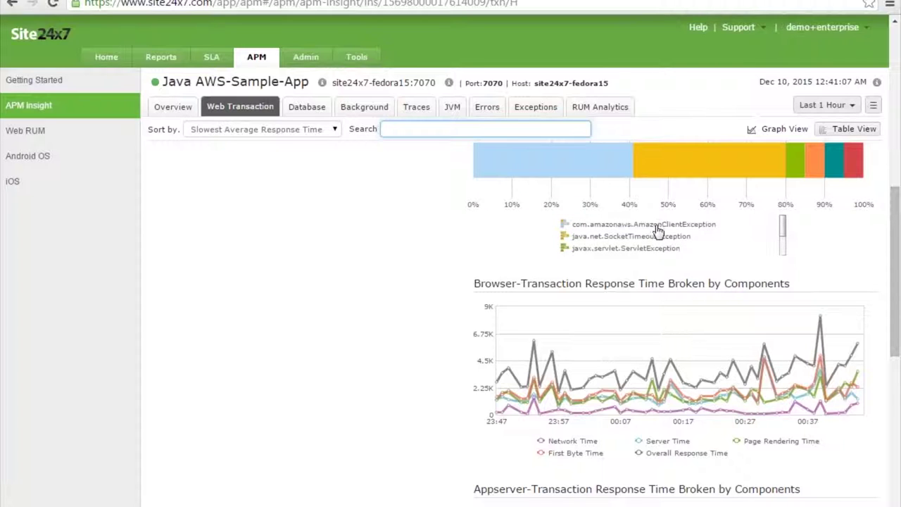
scroll(667, 245, "down", 1)
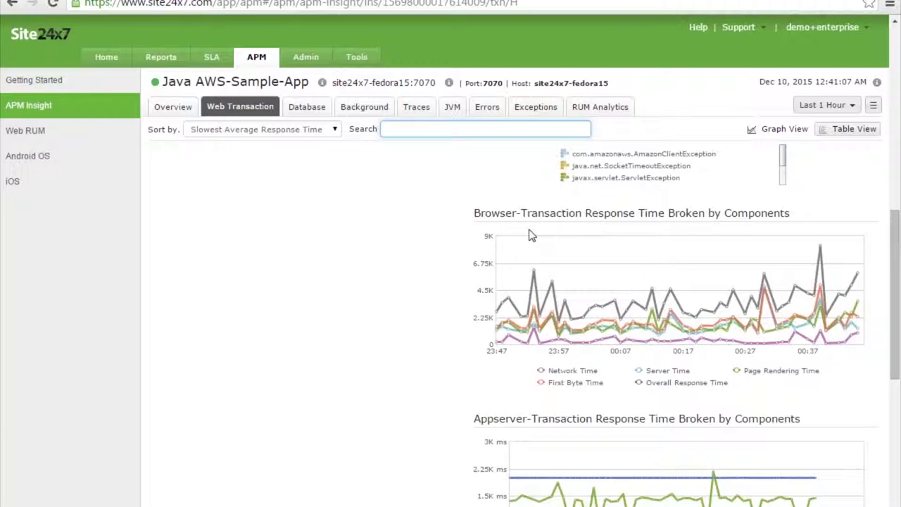
scroll(761, 380, "down", 2)
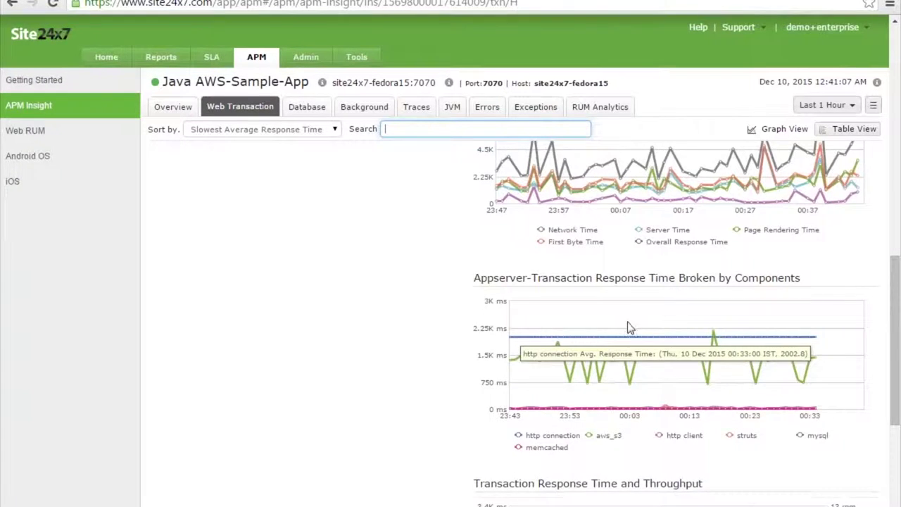
scroll(624, 423, "up", 8)
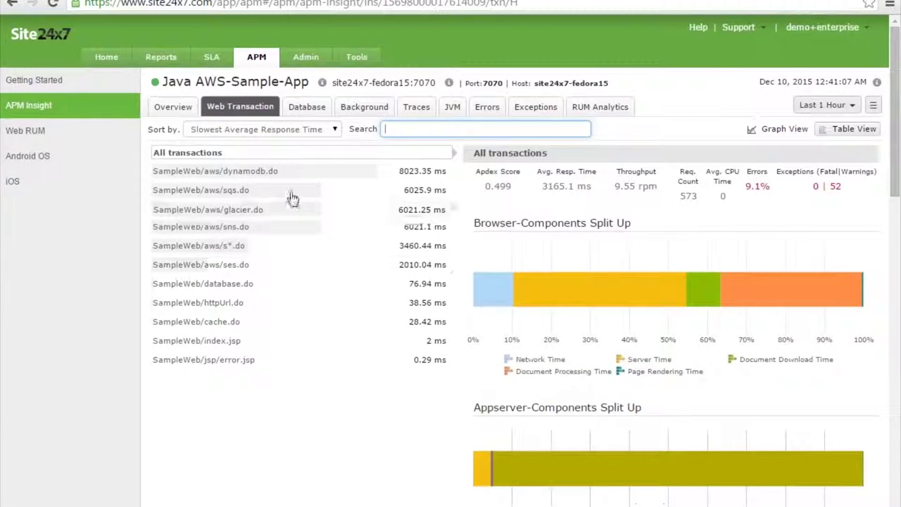
Step: Open the SampleWeb/aws/dynamodb.do transaction and examine its response times, recent traces, component split-up and exceptions
left_click(267, 174)
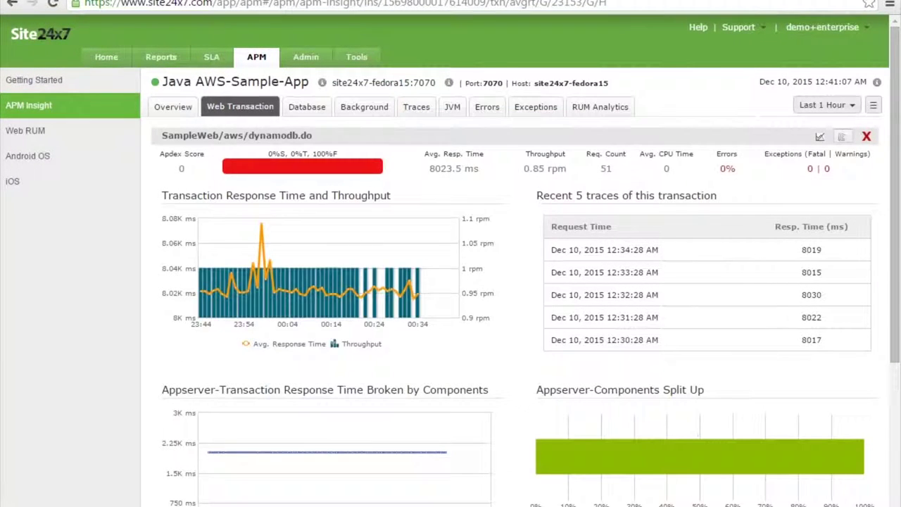
mouse_move(173, 135)
left_mouse_down()
mouse_move(313, 135)
mouse_move(162, 135)
left_mouse_up()
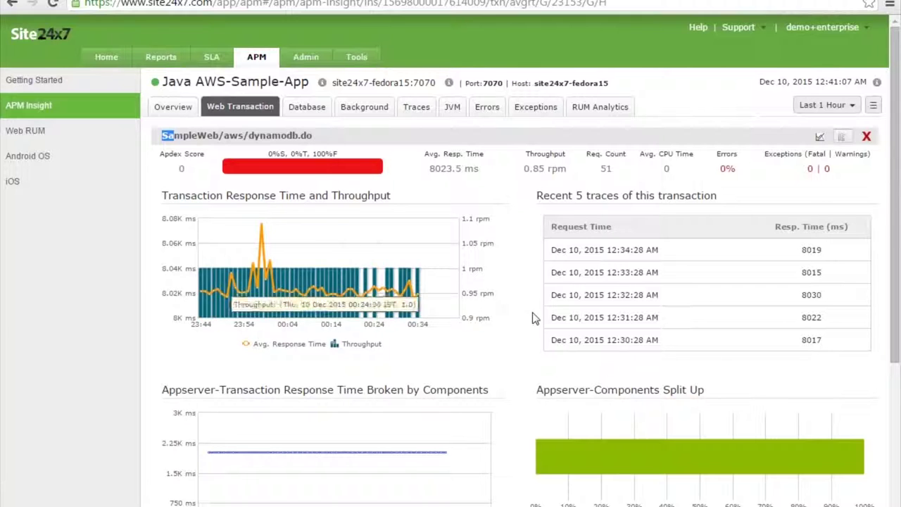
scroll(534, 317, "down", 2)
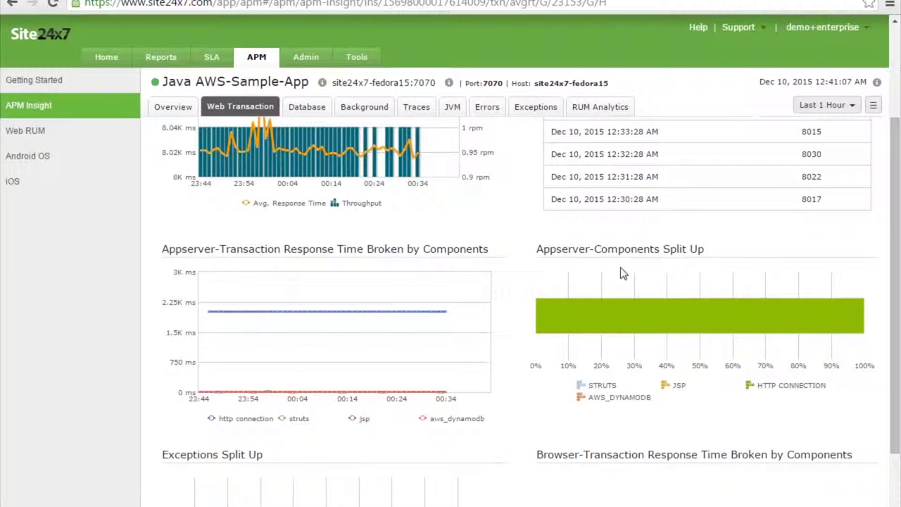
scroll(630, 279, "down", 2)
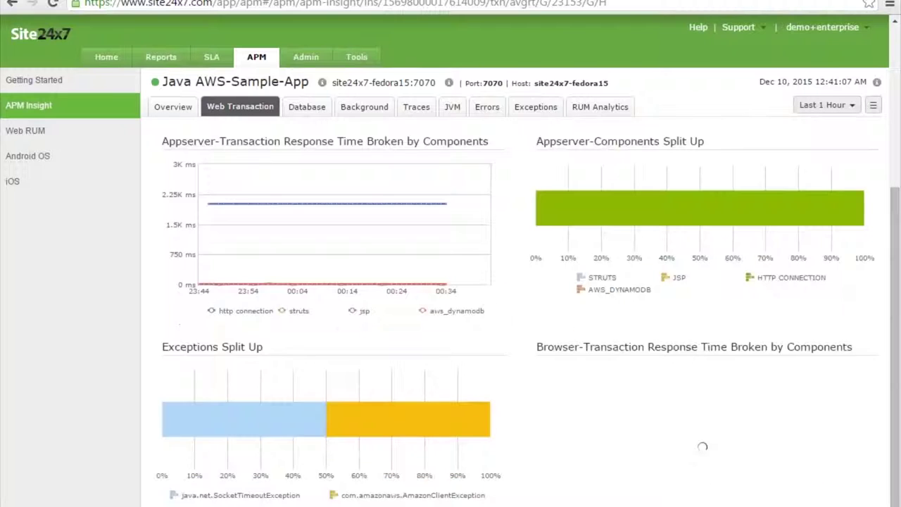
mouse_move(437, 414)
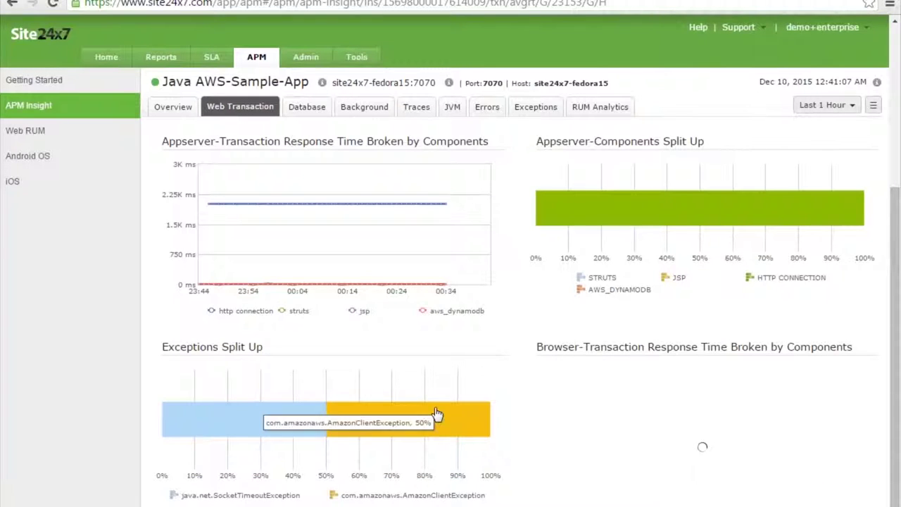
scroll(437, 414, "up", 4)
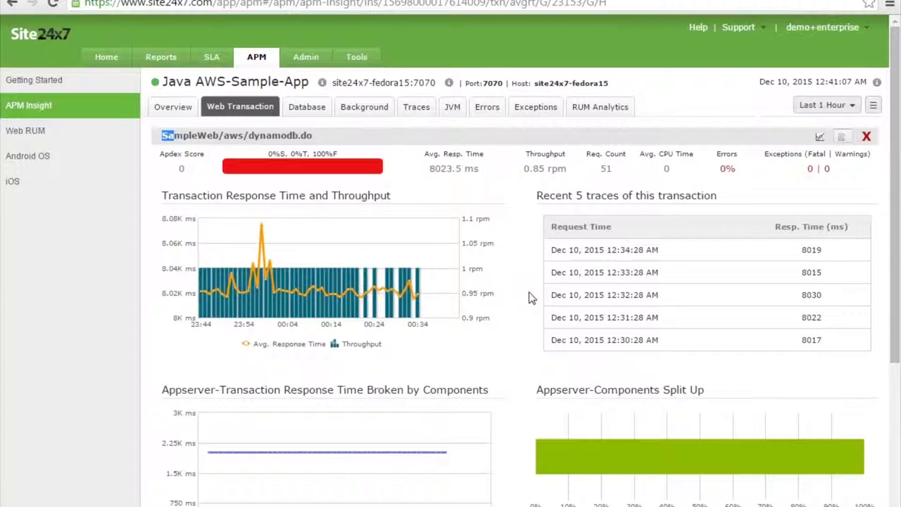
Step: Open the application's database metrics and review overall response time, throughput and response time by operation
left_click(303, 113)
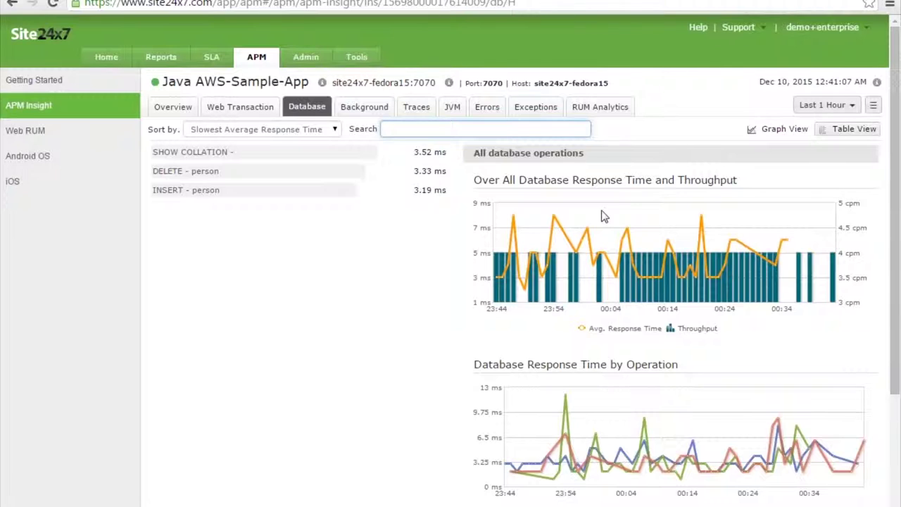
mouse_move(551, 298)
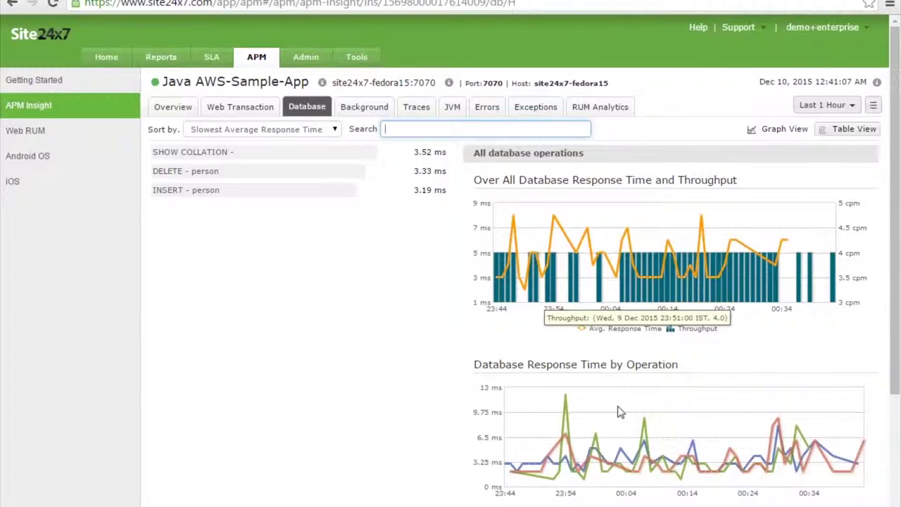
scroll(623, 423, "down", 3)
scroll(335, 264, "up", 3)
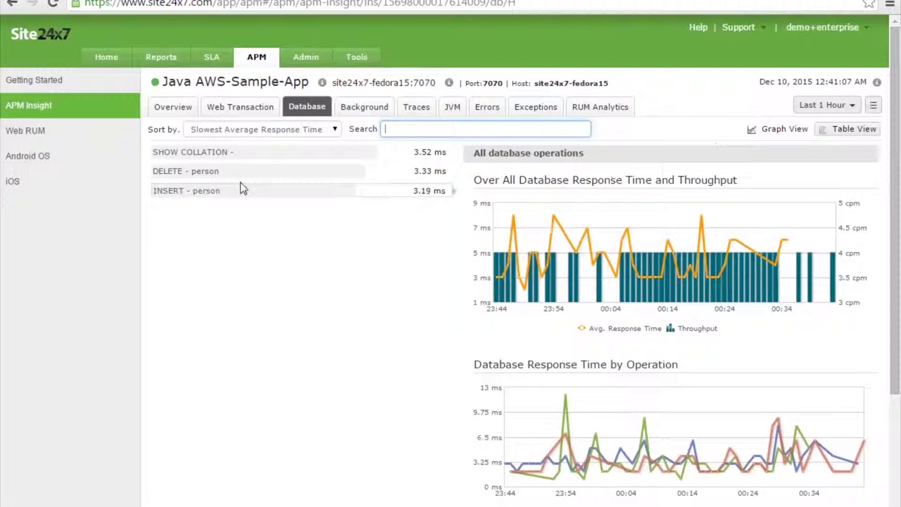
Step: View the details of the SHOW COLLATION database operation, including its callers and response time
left_click(241, 188)
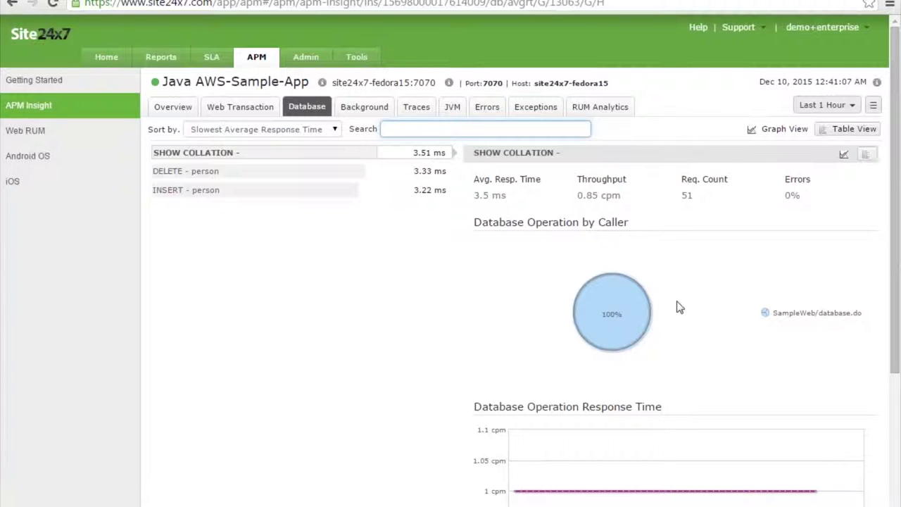
scroll(680, 306, "down", 3)
scroll(673, 308, "up", 3)
Step: Open the background transactions and review URLTaskScheduler.run's component split-up, response time, throughput and recent traces
left_click(367, 114)
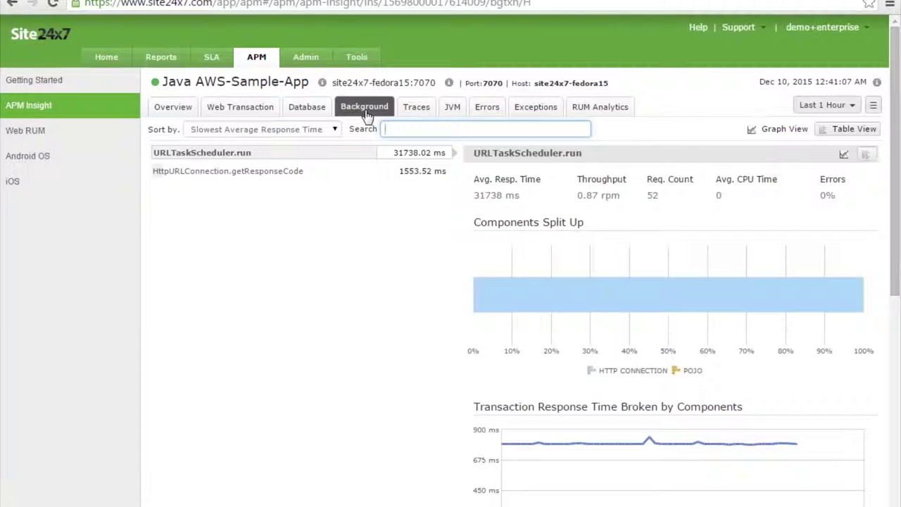
left_click(312, 154)
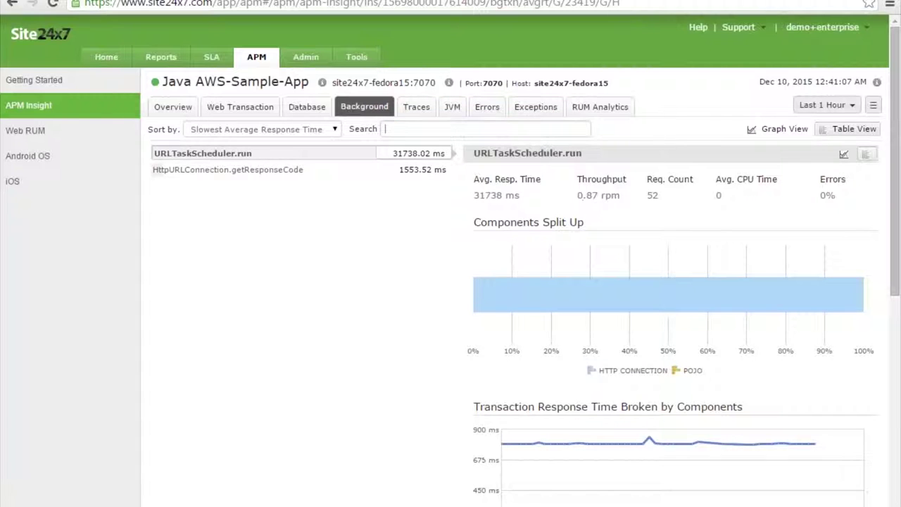
scroll(711, 359, "down", 3)
scroll(712, 359, "up", 3)
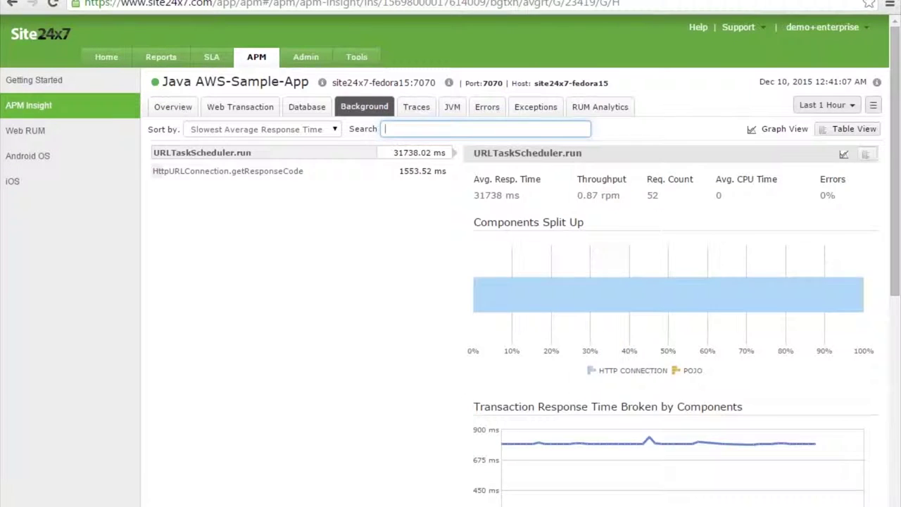
scroll(568, 327, "down", 3)
scroll(602, 365, "down", 3)
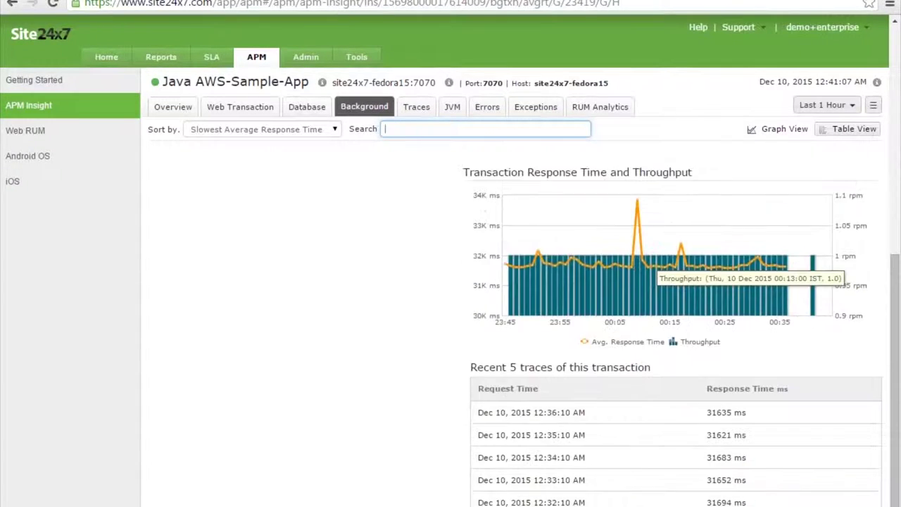
scroll(479, 282, "up", 3)
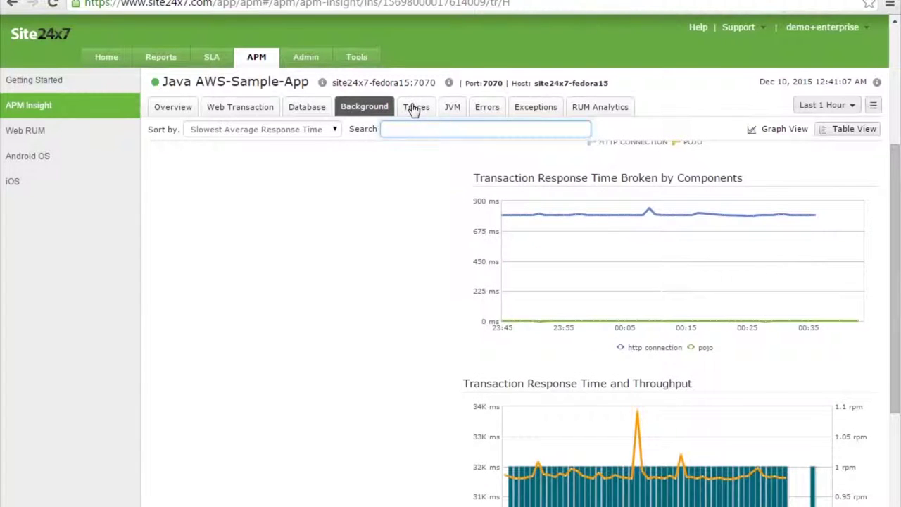
Step: List the application's transaction traces and check the response time threshold used to filter them
left_click(416, 107)
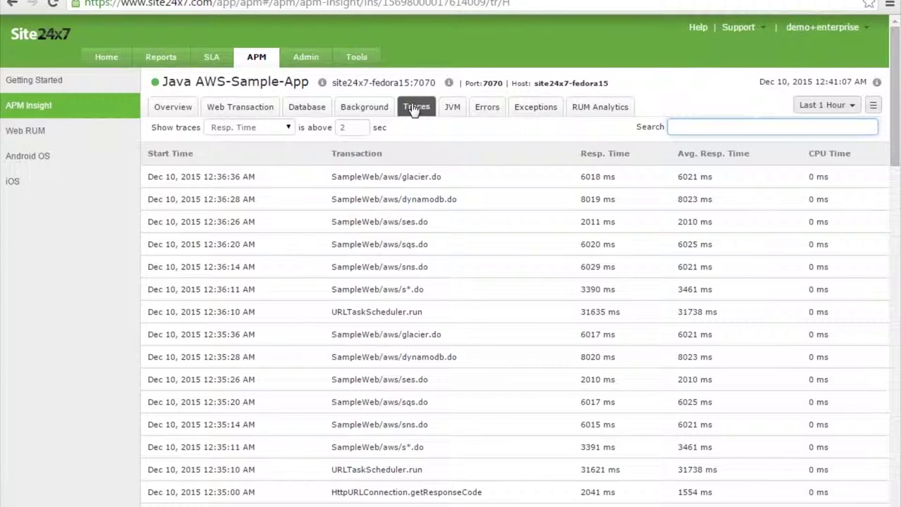
left_click(354, 127)
left_click(307, 140)
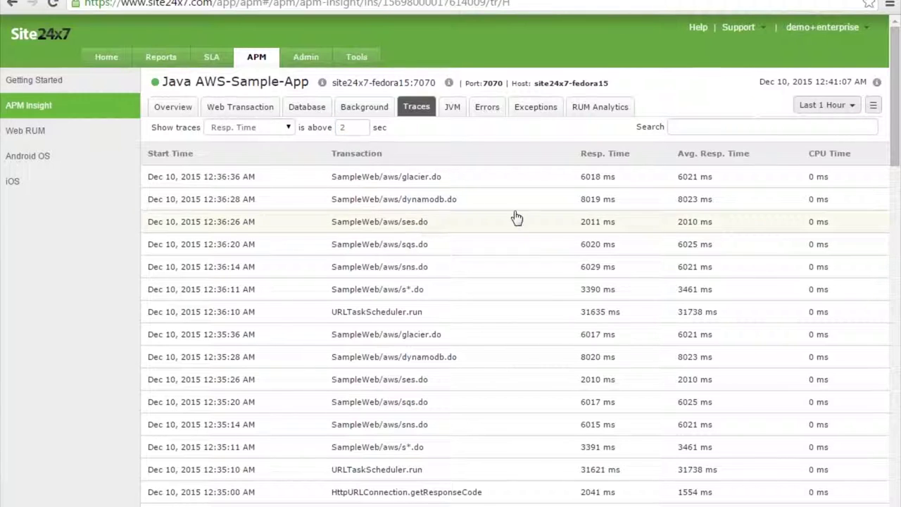
Step: Open the SampleWeb/aws/glacier.do trace from 12:36:36 AM and expand all method calls in its trace details
left_click(410, 184)
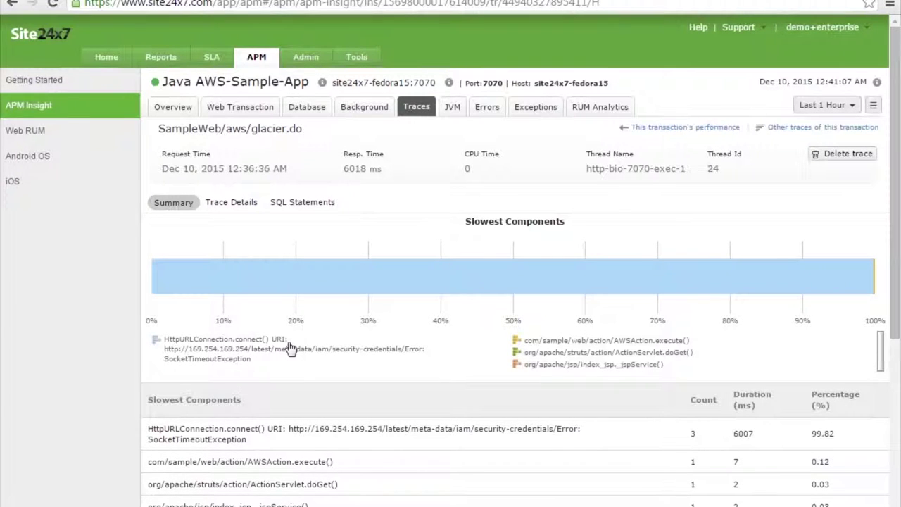
left_click(239, 203)
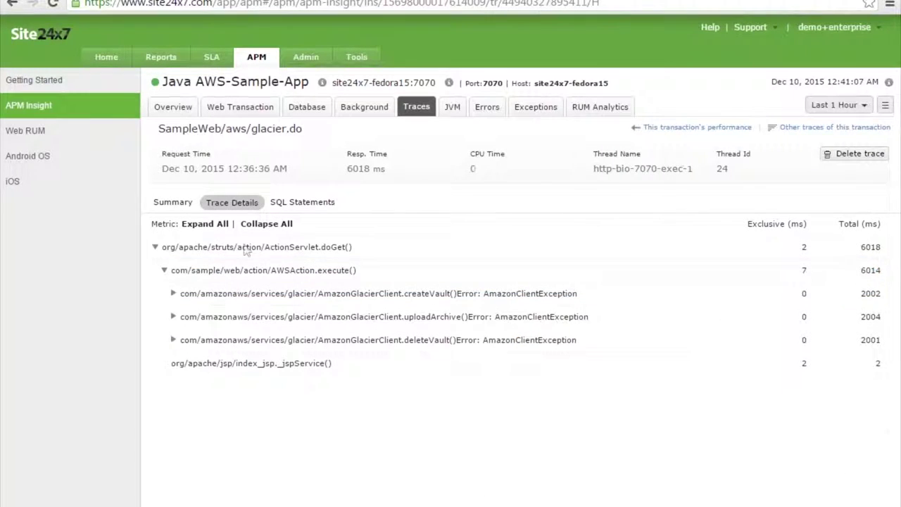
left_click(211, 223)
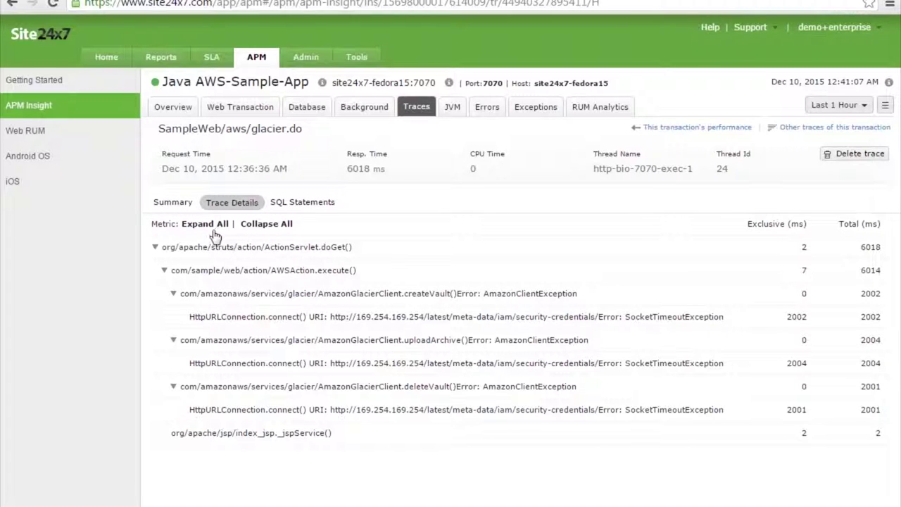
Step: Review the summary of the SampleWeb/aws/glacier.do trace, covering its slowest components and external calls
left_click(176, 202)
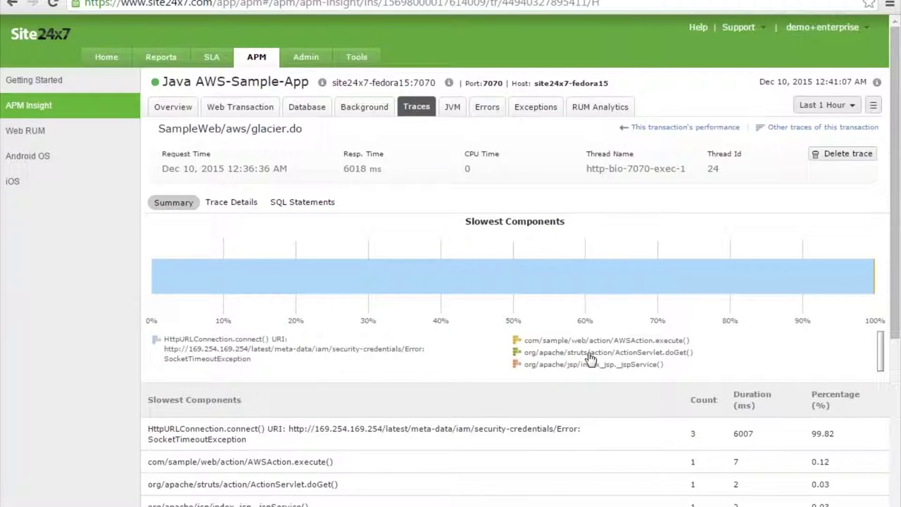
scroll(591, 360, "down", 1)
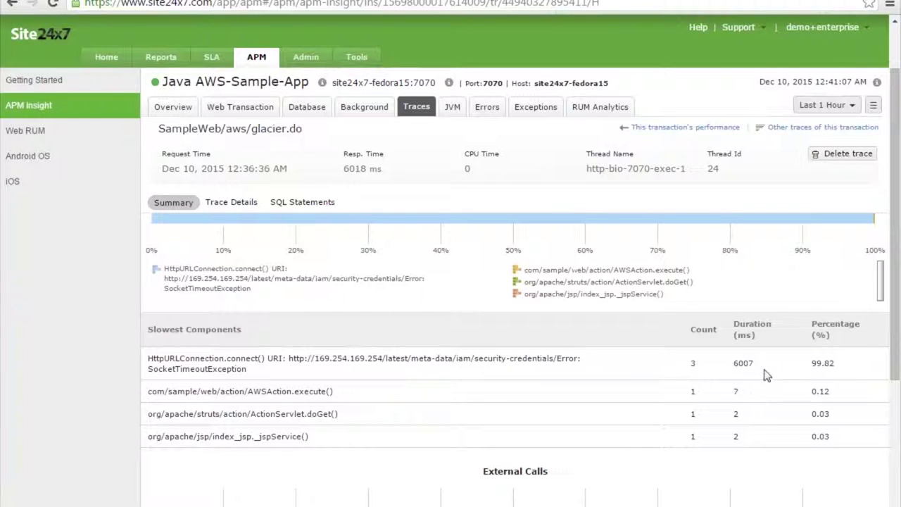
scroll(716, 406, "down", 3)
scroll(717, 406, "up", 2)
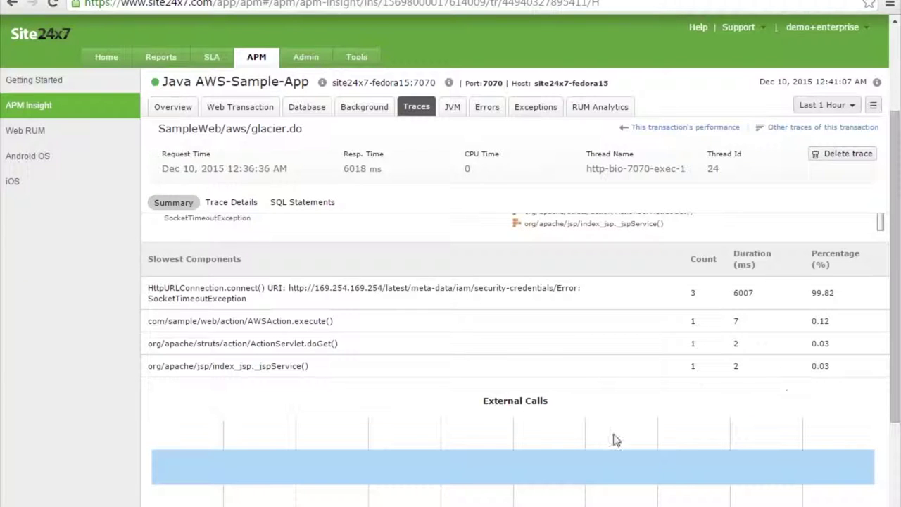
scroll(623, 429, "down", 2)
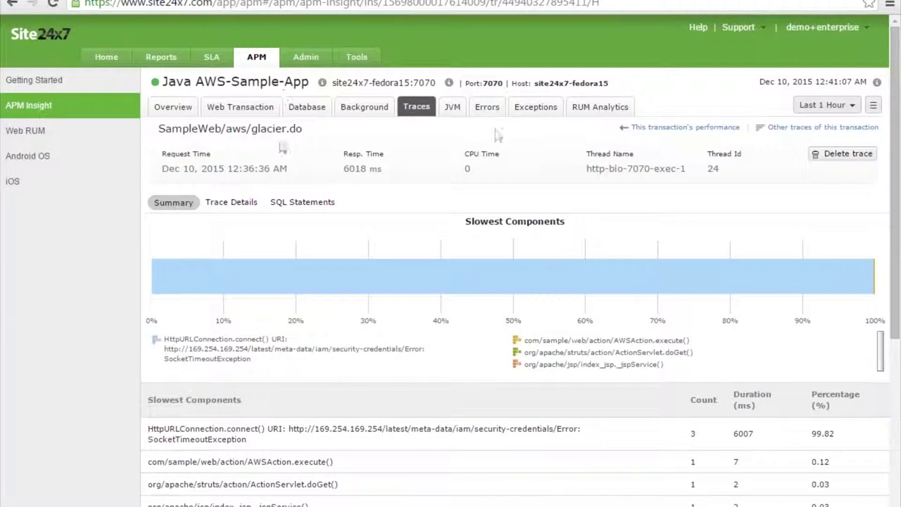
Step: View the application's JVM summary, including CPU usage, heap and non-heap memory, just-in-time compiler and class count graphs
left_click(452, 111)
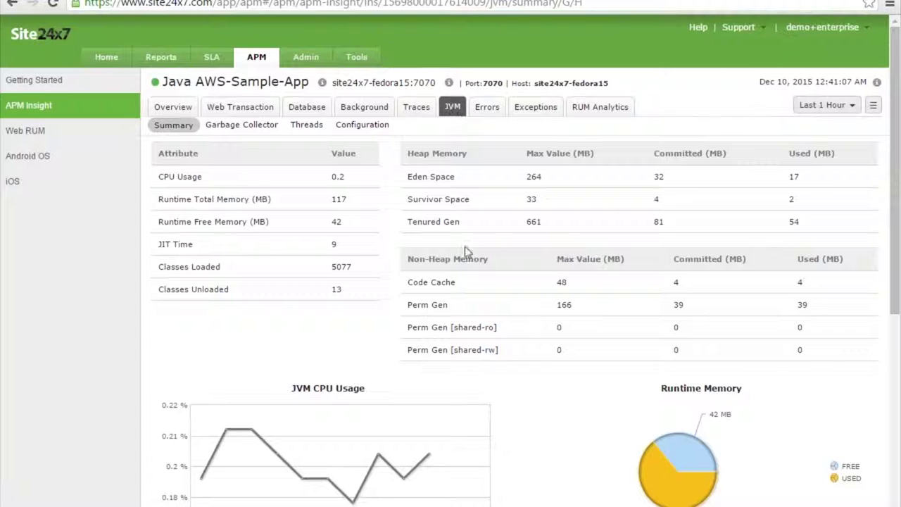
scroll(596, 389, "down", 2)
scroll(514, 392, "down", 3)
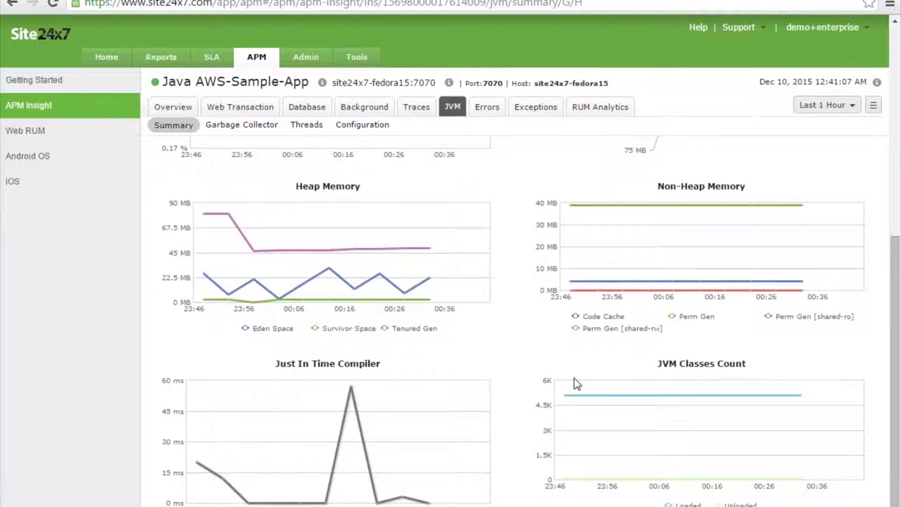
scroll(718, 401, "up", 4)
scroll(780, 413, "up", 2)
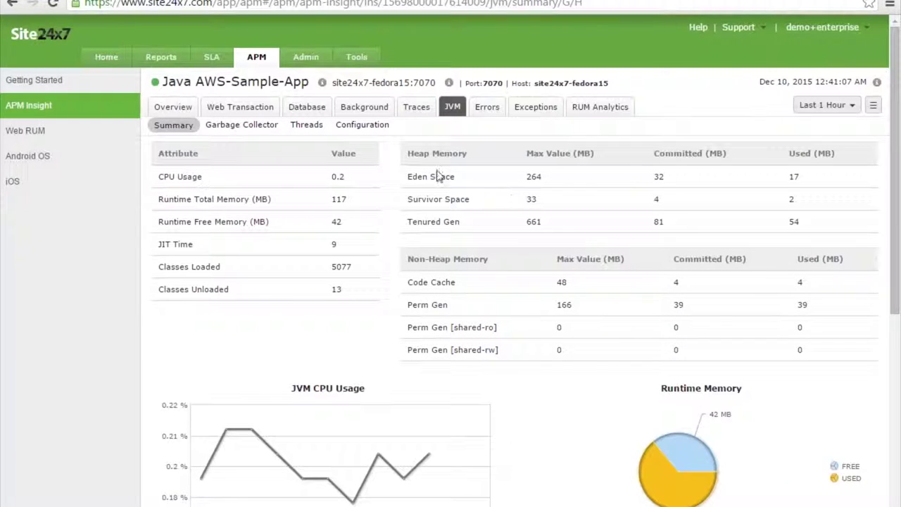
Step: Examine the JVM's garbage collection counts and times for both collectors, and its thread graphs
left_click(238, 126)
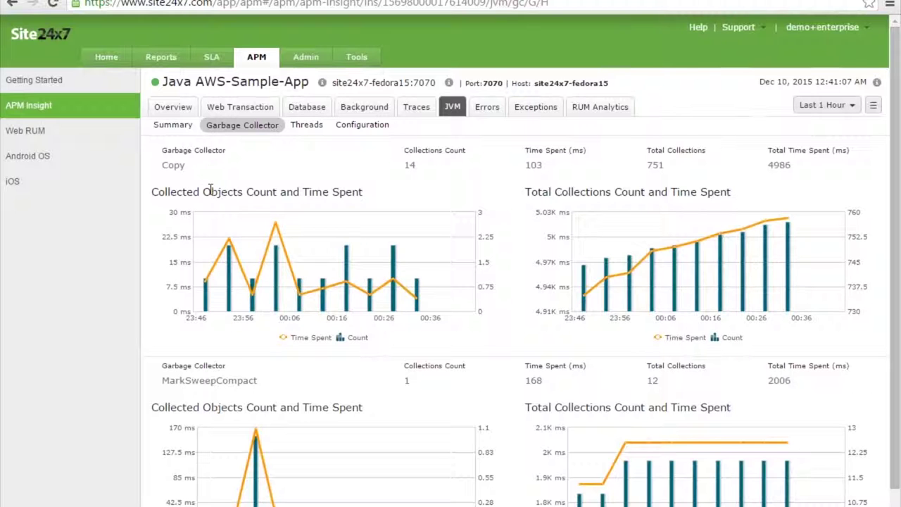
scroll(483, 392, "down", 2)
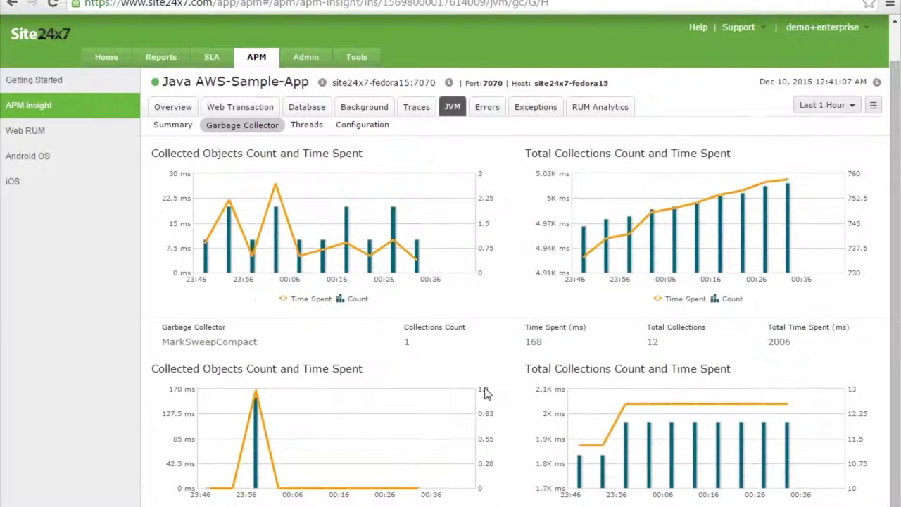
scroll(493, 396, "up", 2)
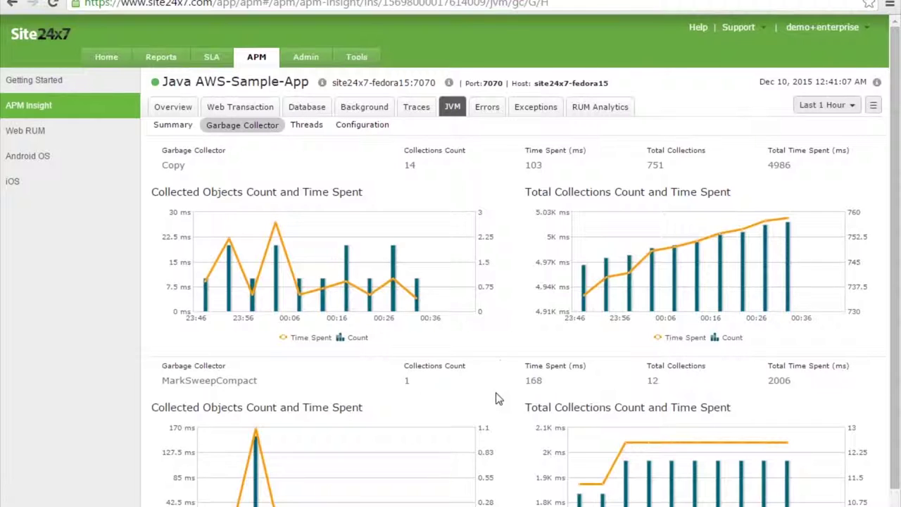
left_click(307, 126)
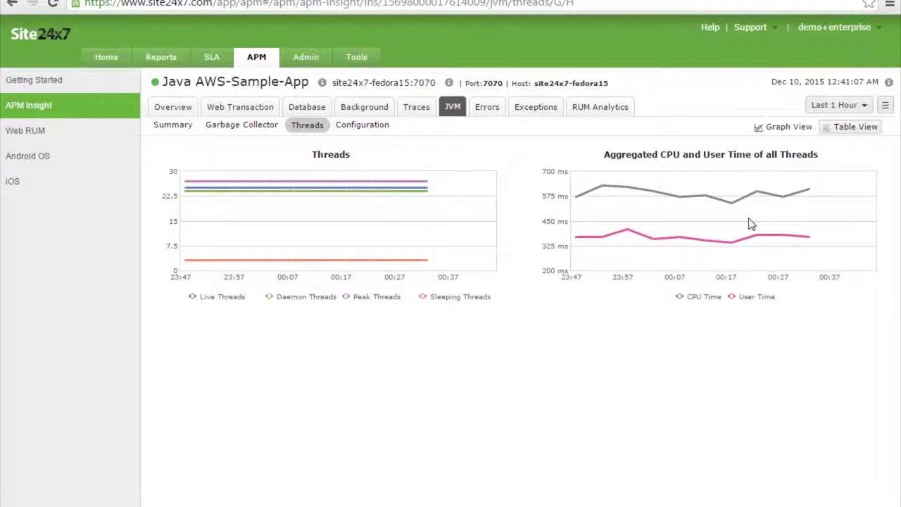
Step: Read through the JVM configuration information, from general Java settings and paths to host and memory details
left_click(362, 128)
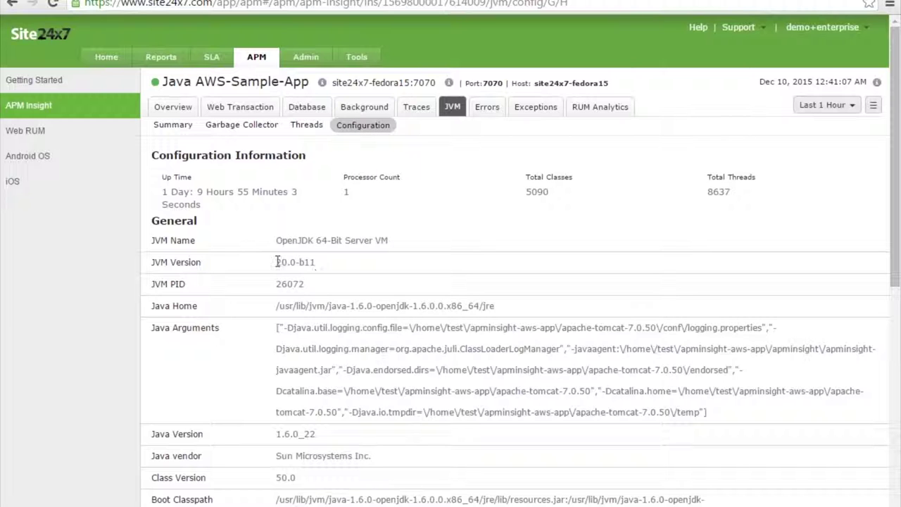
scroll(313, 292, "down", 2)
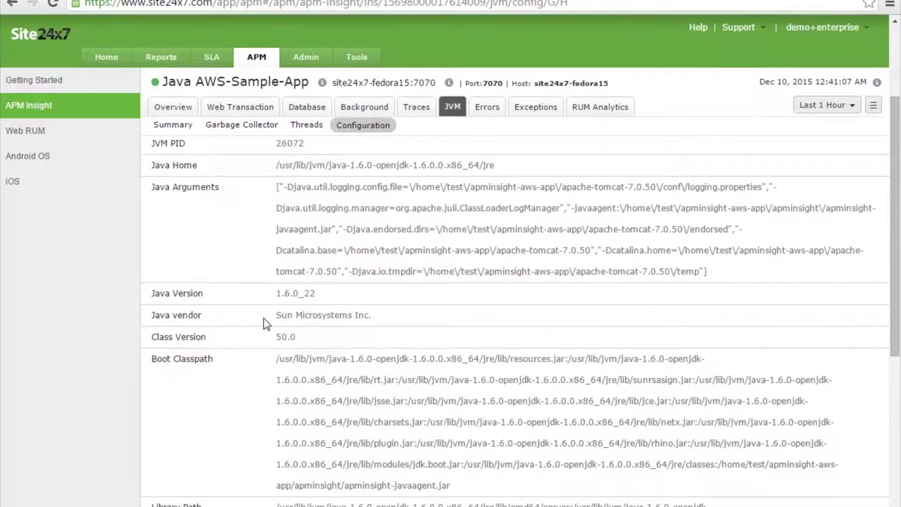
scroll(271, 331, "down", 2)
scroll(271, 331, "down", 3)
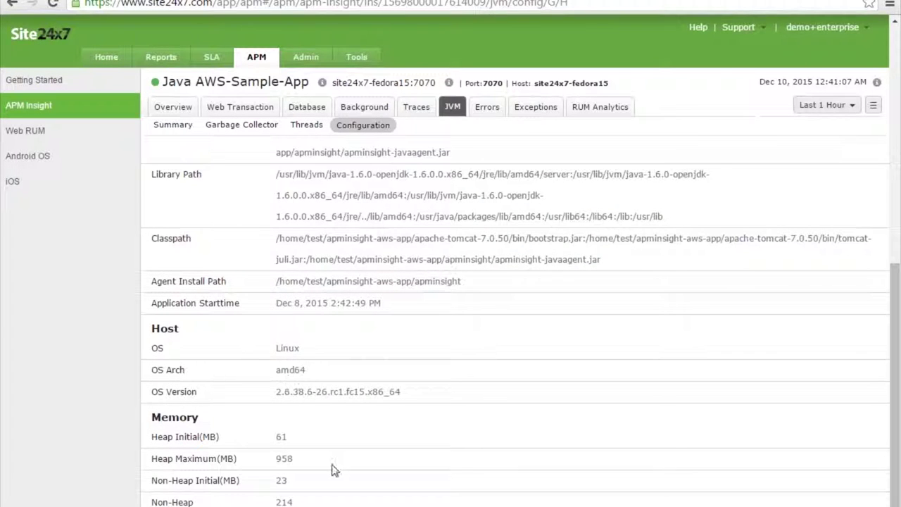
scroll(393, 482, "up", 10)
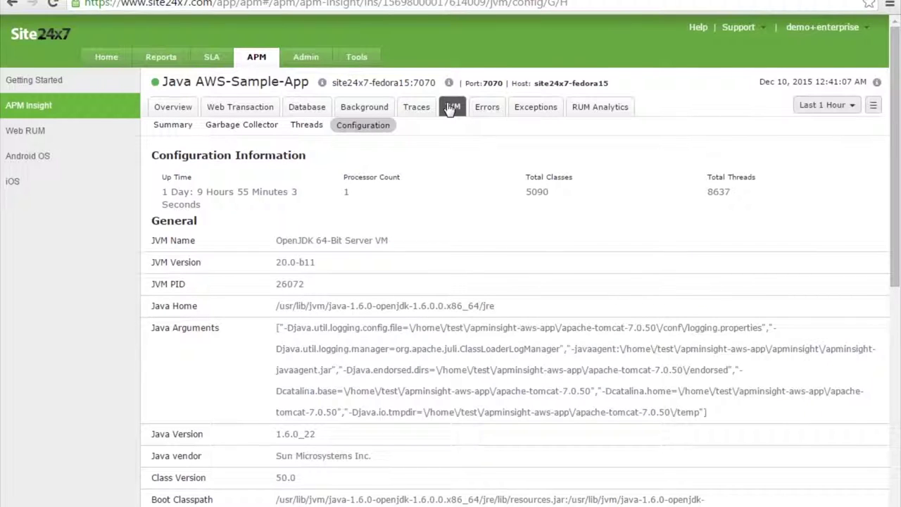
Step: Open the SampleWeb/calc.do error from 12:38:11 AM and inspect its trace details, SQL statements and stack trace
left_click(488, 111)
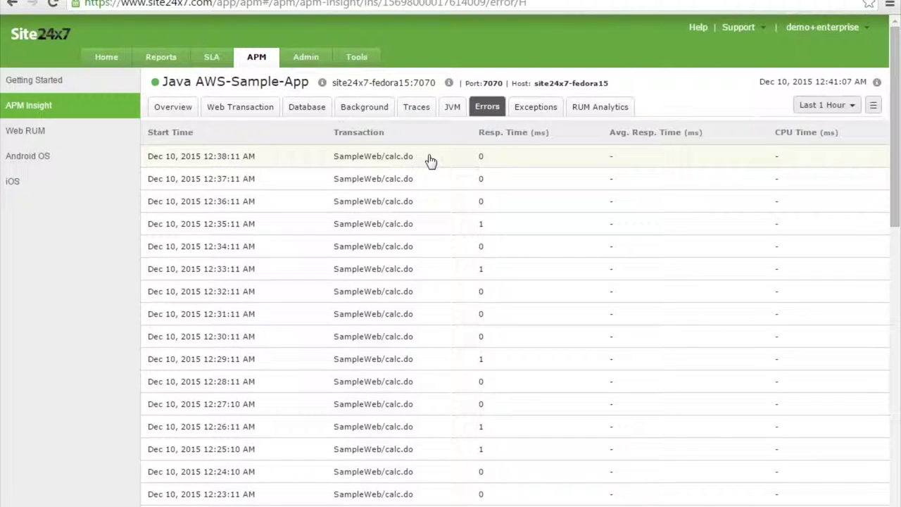
left_click(407, 162)
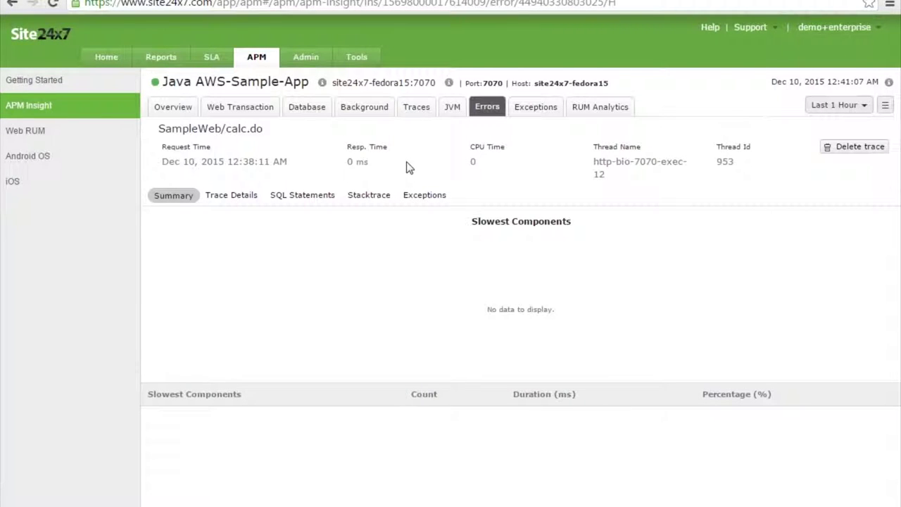
left_click(232, 196)
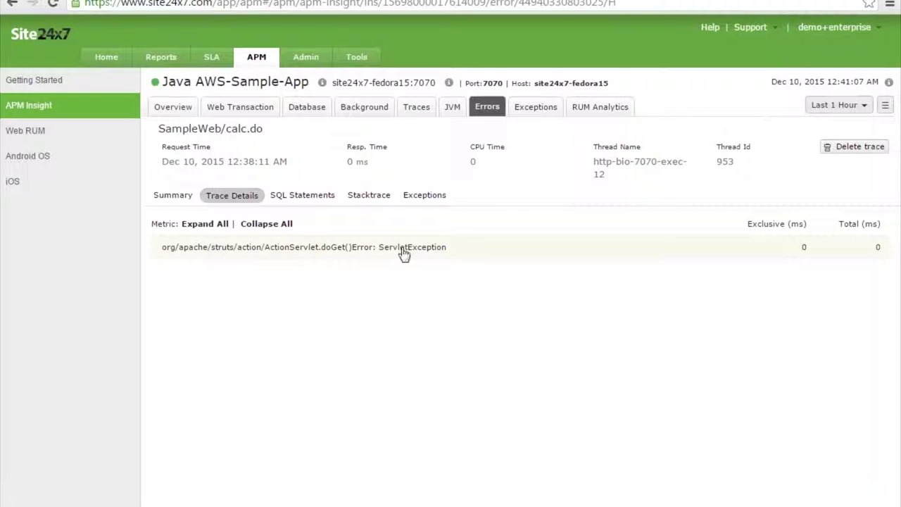
left_click(303, 195)
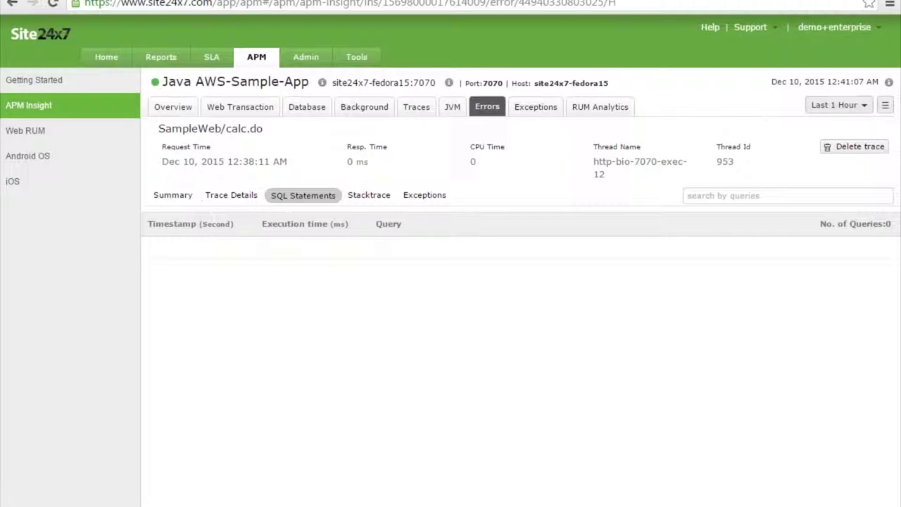
left_click(372, 197)
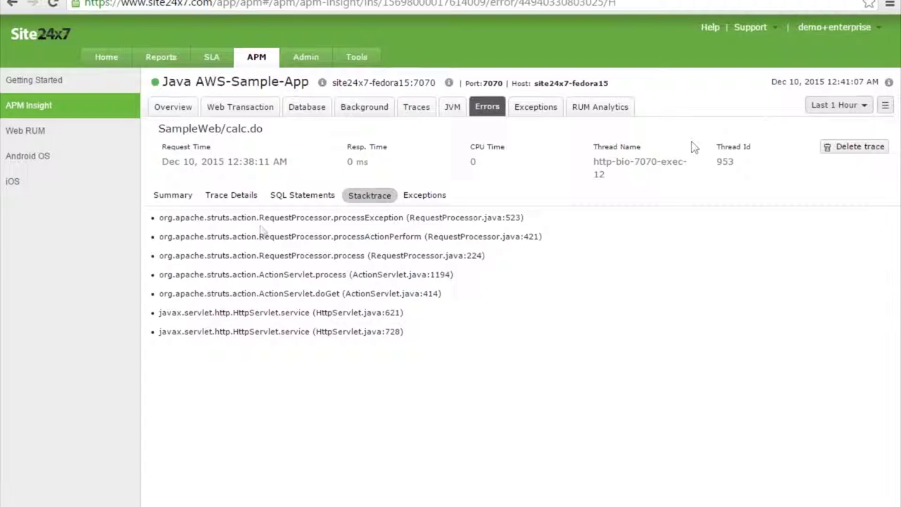
left_click_drag(525, 217, 384, 218)
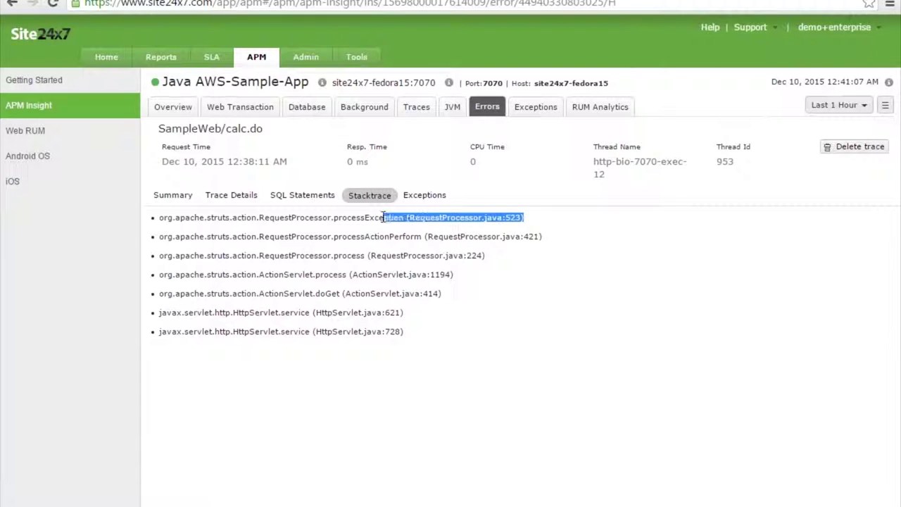
left_click(296, 218)
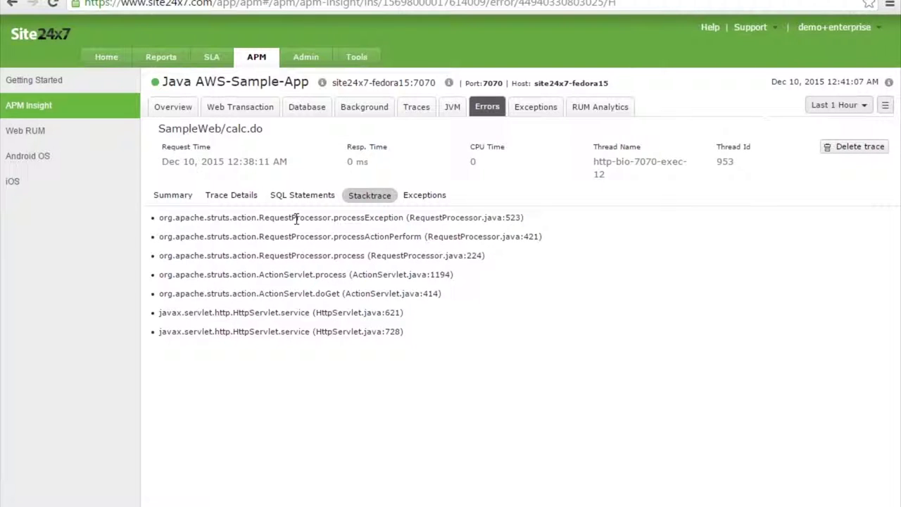
Step: List the application's exceptions and view the details of com.amazonaws.AmazonClientException, down to its recent traces
left_click(535, 109)
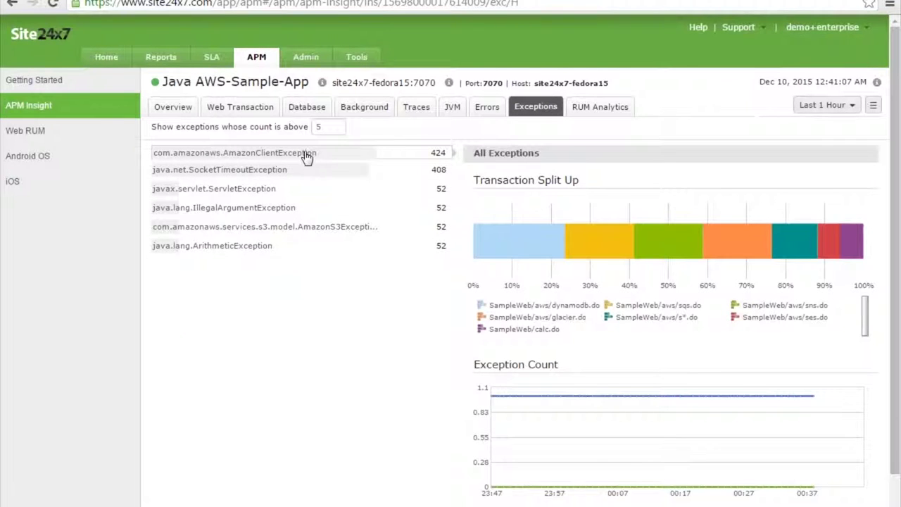
left_click(307, 156)
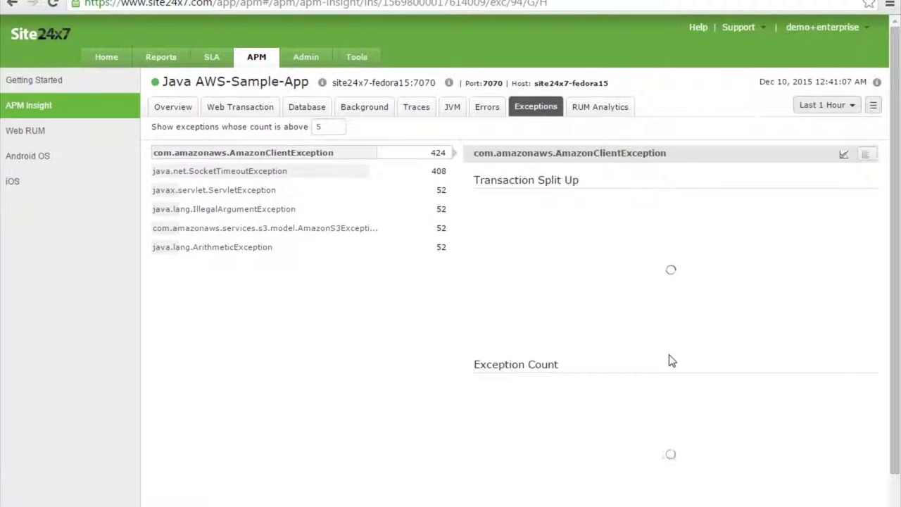
scroll(671, 356, "down", 2)
scroll(569, 476, "down", 2)
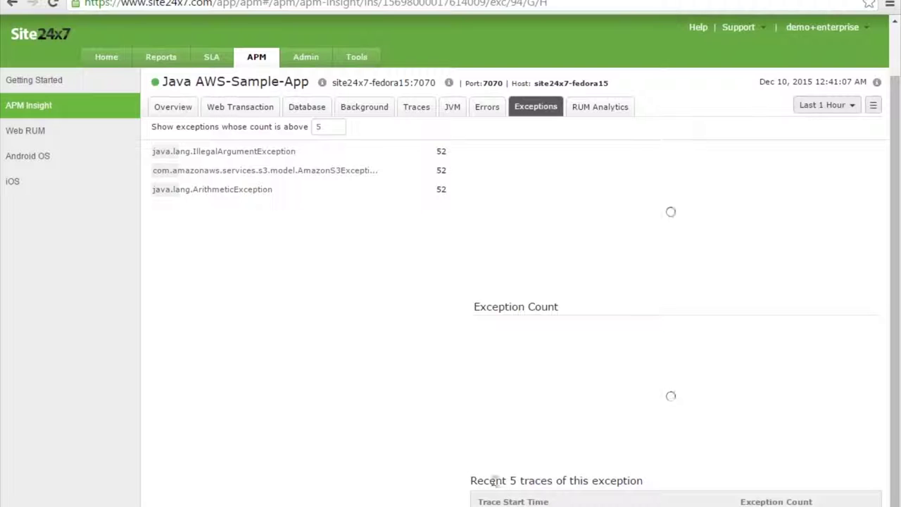
scroll(317, 205, "up", 2)
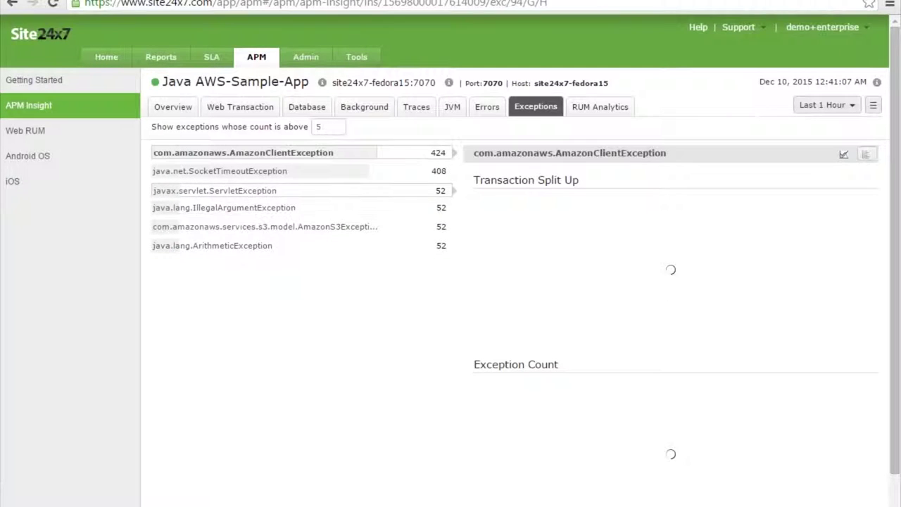
Step: Open the application's RUM analytics to view the worldwide summary and response times by ISP, browser and device
left_click(608, 113)
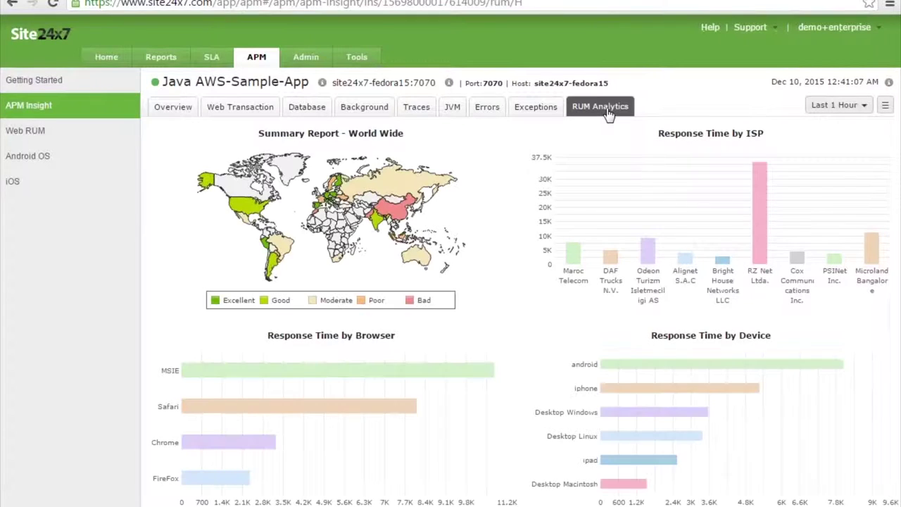